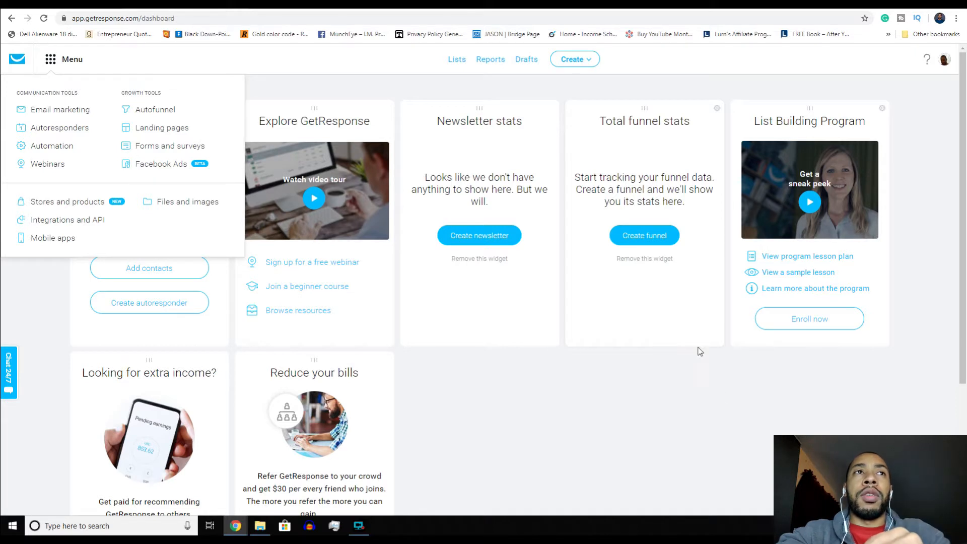
- Switch to the ClickBank marketplace results and open the HopLink generator for the Flat Belly Fix offer
{"action": "left_click", "coordinate": [517, 468]}
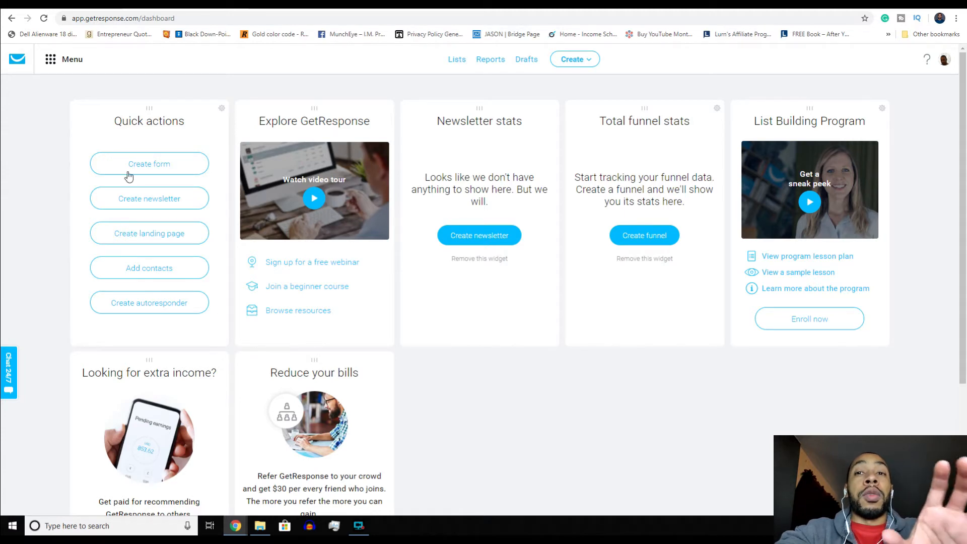
{"action": "left_click", "coordinate": [62, 4]}
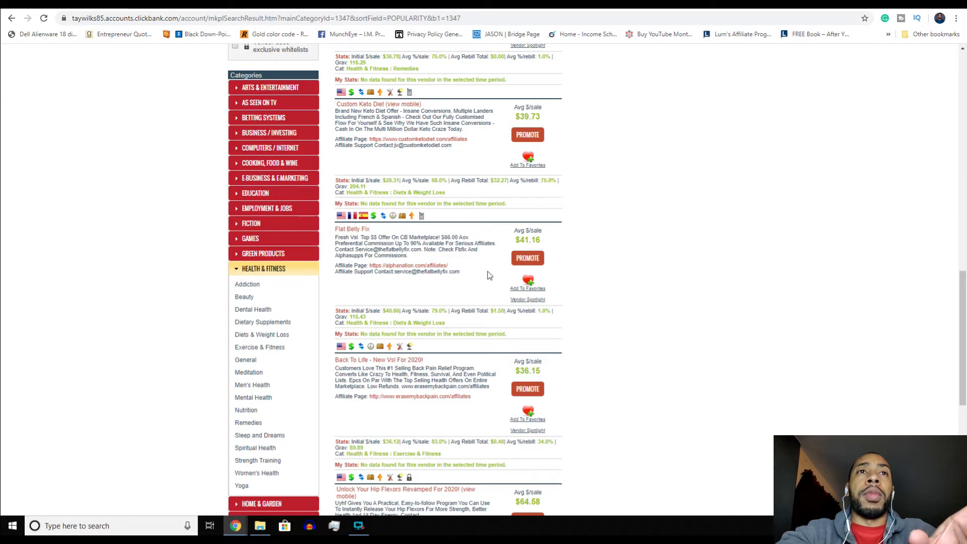
{"action": "left_click", "coordinate": [527, 259]}
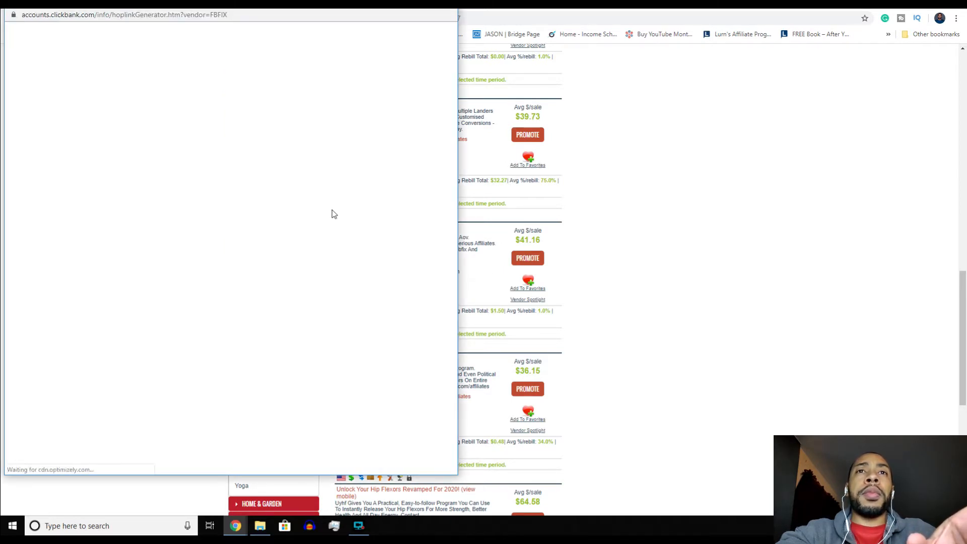
- Generate the Flat Belly Fix HopLink with the saved account nickname, copy the encrypted link and return to the marketplace results
{"action": "left_click", "coordinate": [135, 93]}
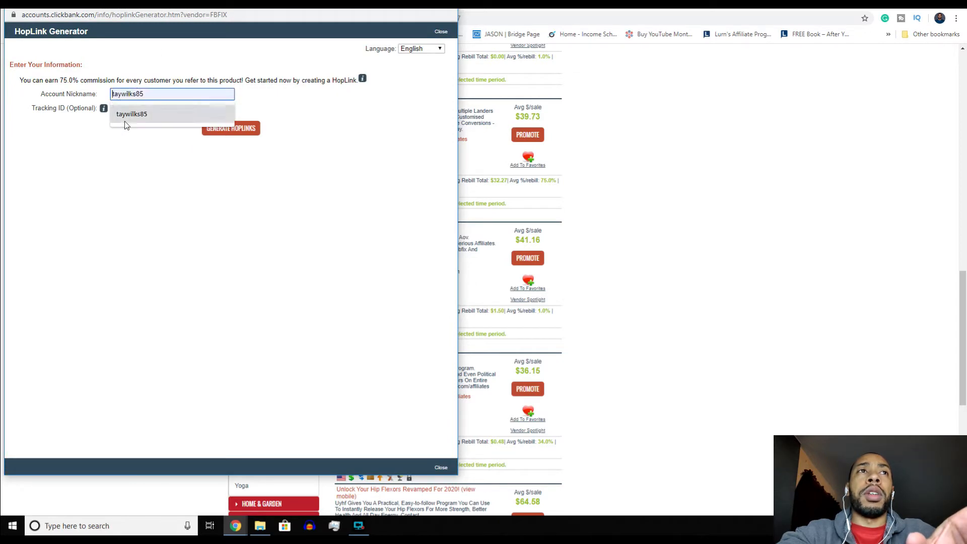
{"action": "left_click", "coordinate": [127, 114]}
{"action": "left_click", "coordinate": [224, 132]}
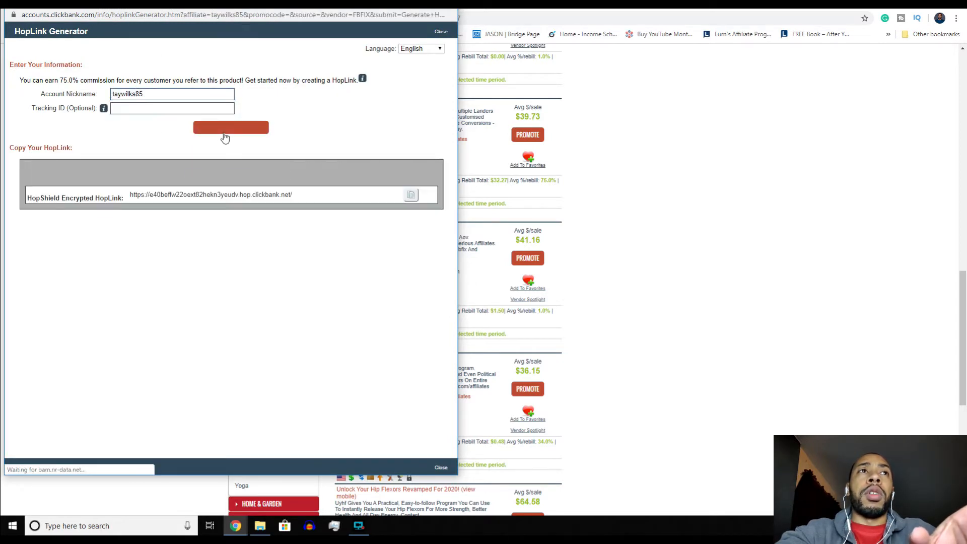
{"action": "left_click", "coordinate": [411, 202]}
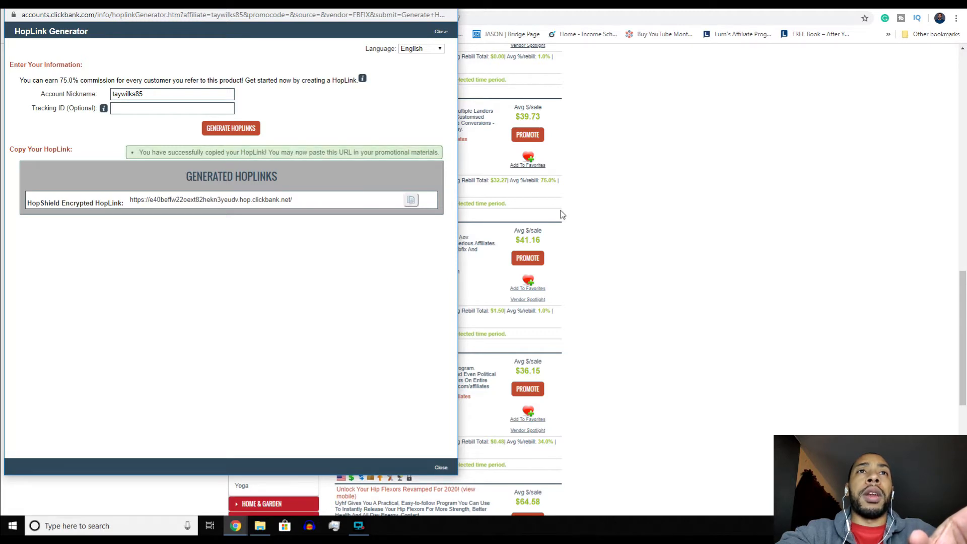
{"action": "left_click", "coordinate": [616, 221]}
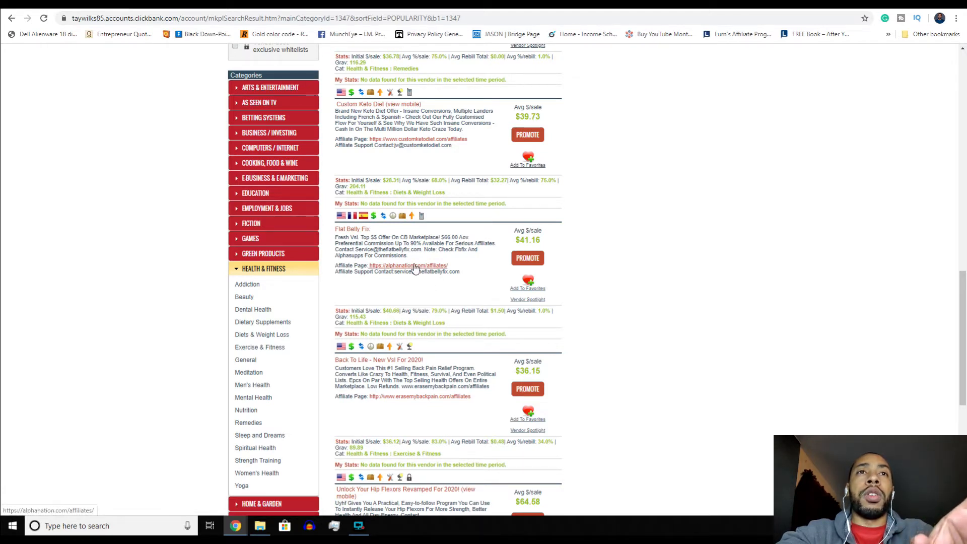
- Switch to GetResponse and start a new landing page from the build-from-scratch templates
{"action": "left_click", "coordinate": [410, 4]}
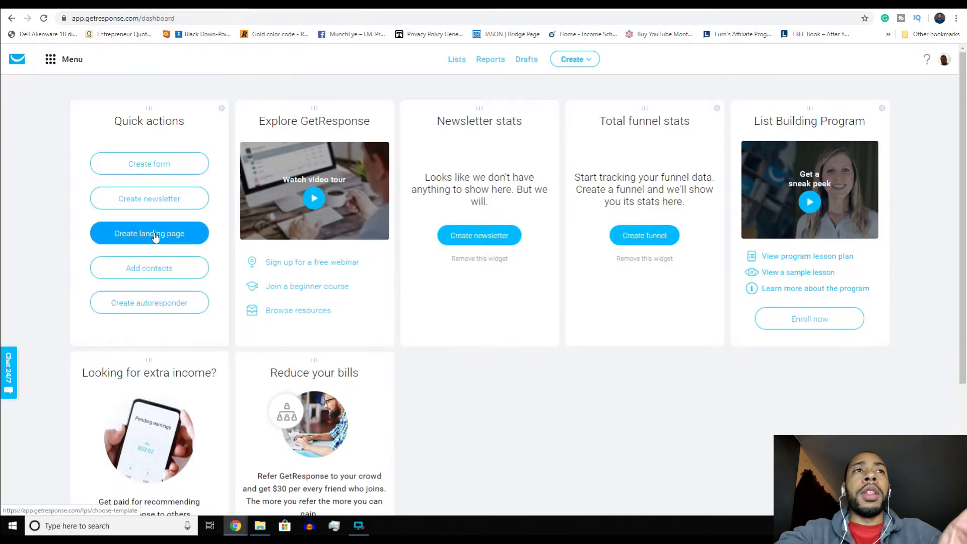
{"action": "left_click", "coordinate": [156, 236]}
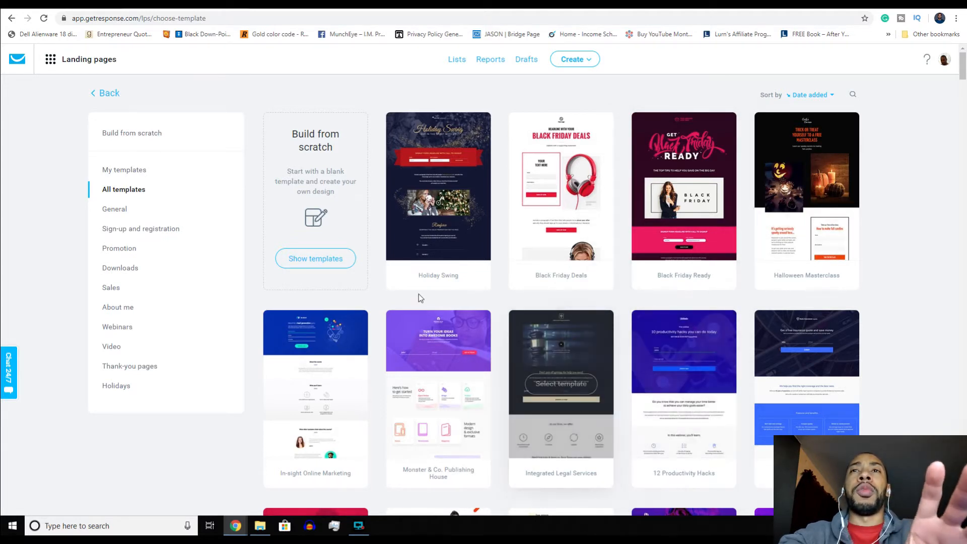
{"action": "left_click", "coordinate": [311, 260]}
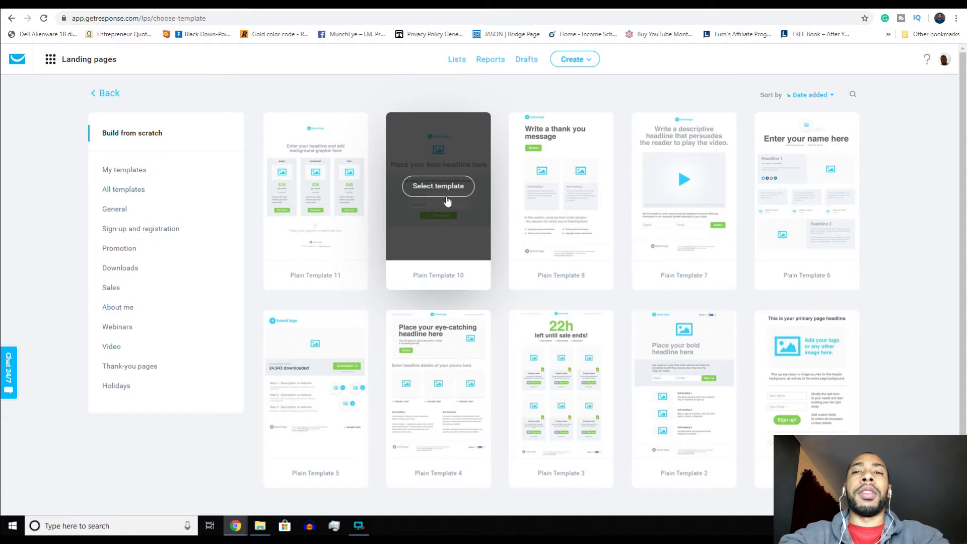
{"action": "left_click", "coordinate": [418, 146]}
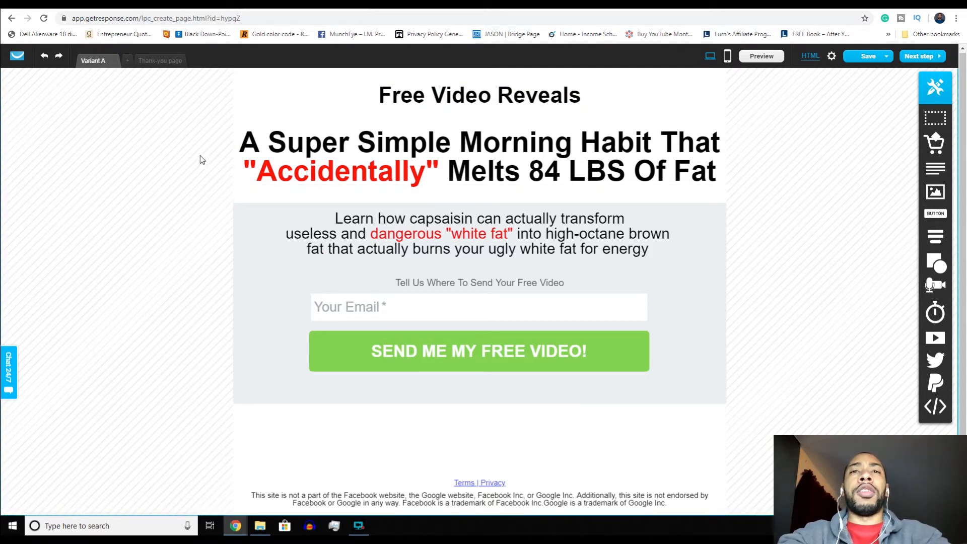
- Compare the landing page's two headline blocks in the editor with the headline on the Flat Belly Fix sales page
{"action": "left_click", "coordinate": [458, 98]}
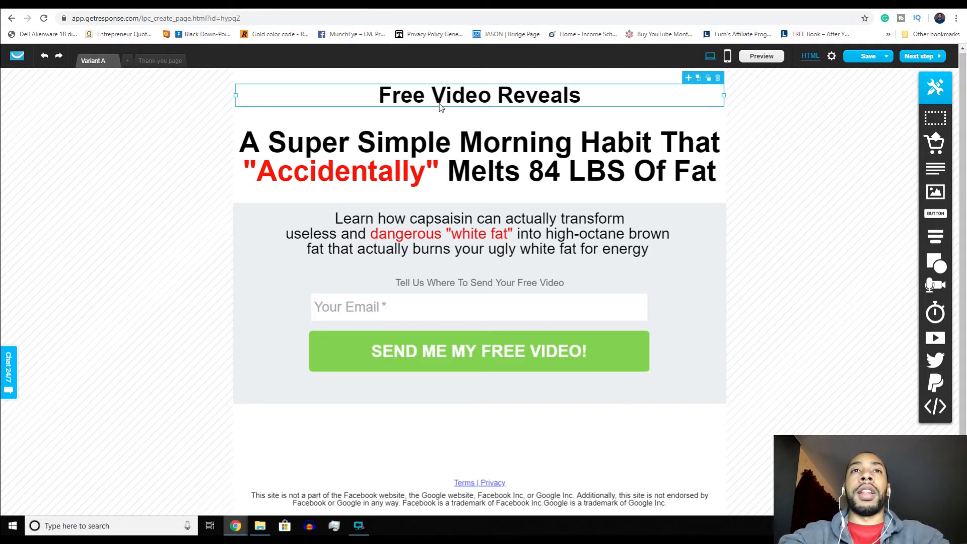
{"action": "left_click", "coordinate": [397, 165]}
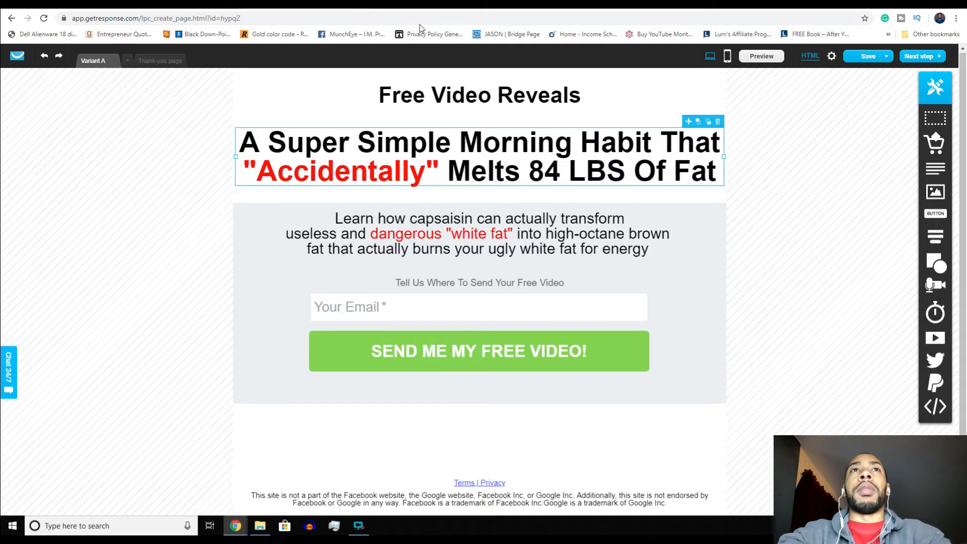
{"action": "left_click", "coordinate": [413, 4]}
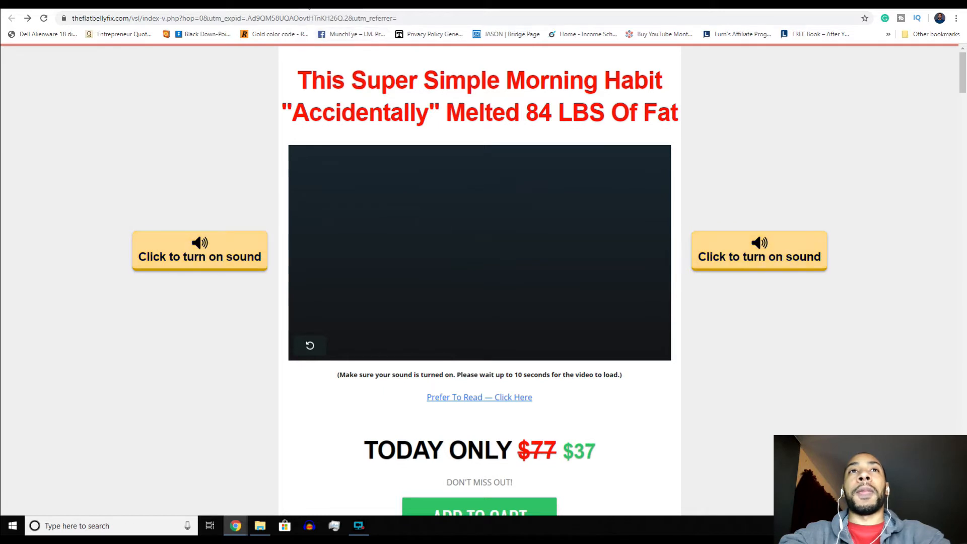
{"action": "left_click", "coordinate": [309, 6]}
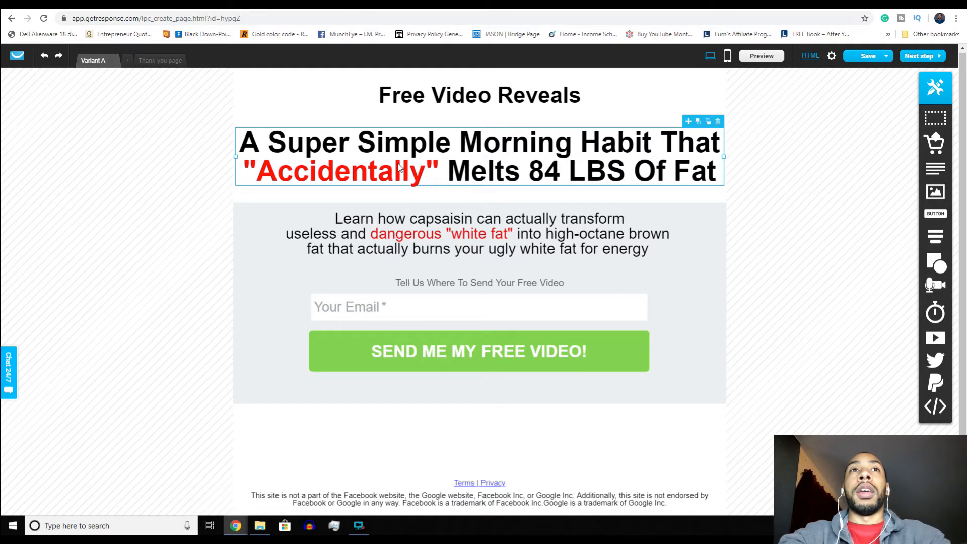
{"action": "left_click", "coordinate": [412, 8]}
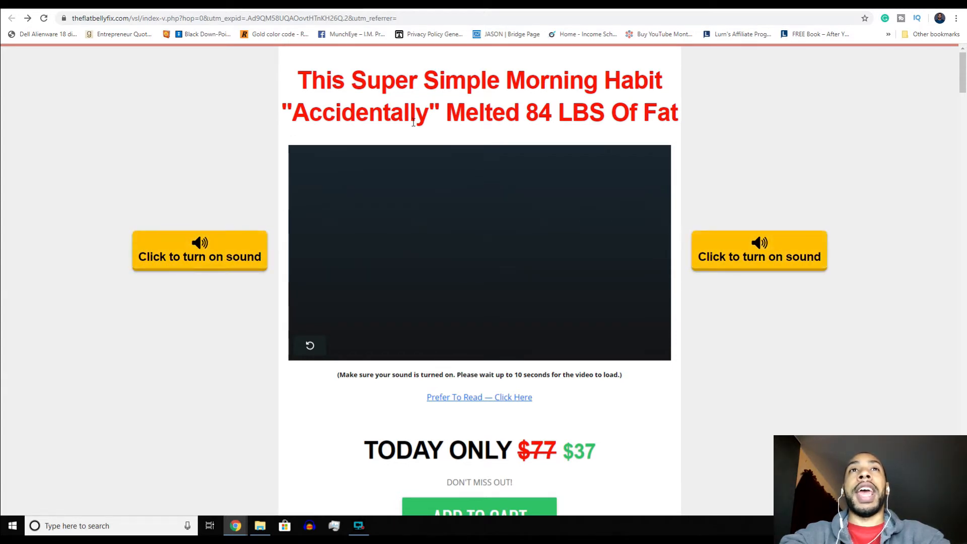
{"action": "left_click", "coordinate": [296, 9]}
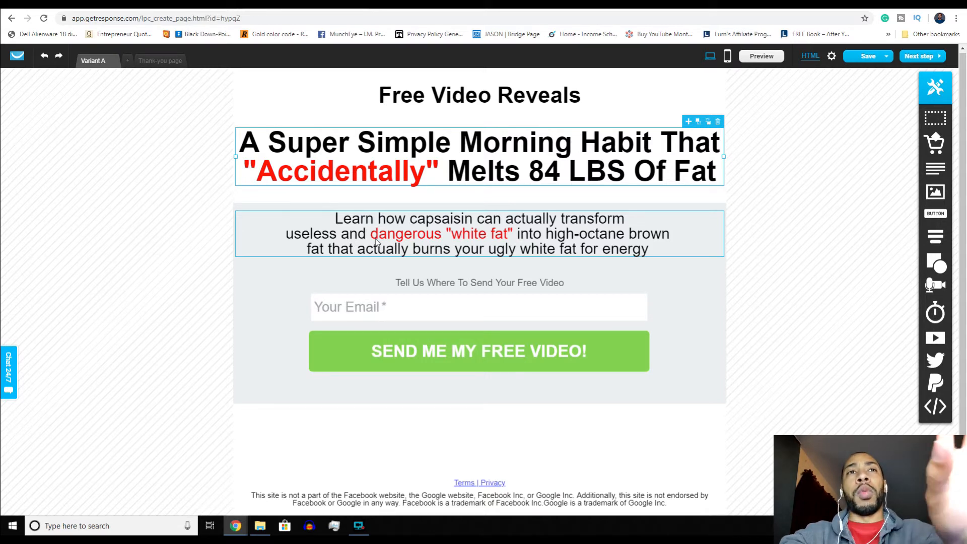
- Open the written version of the Flat Belly Fix sales page and read down to the capsaicin "white fat" passage
{"action": "left_click", "coordinate": [425, 9]}
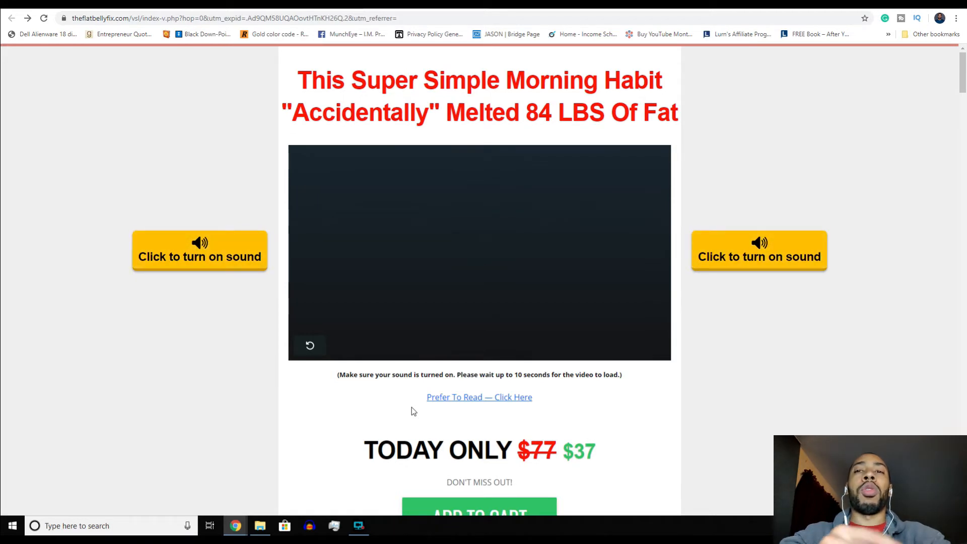
{"action": "left_click", "coordinate": [449, 399]}
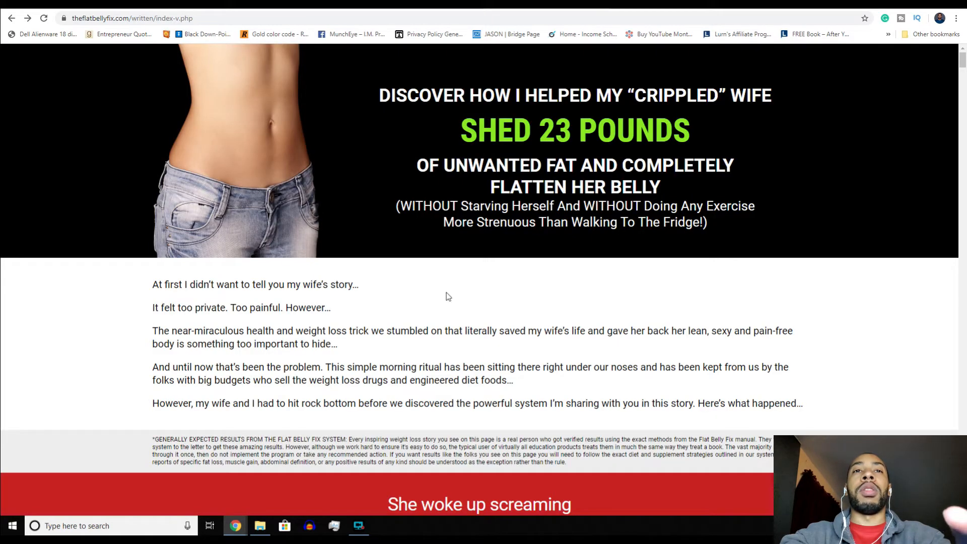
{"action": "scroll", "coordinate": [448, 296], "scroll_direction": "down", "scroll_amount": 20}
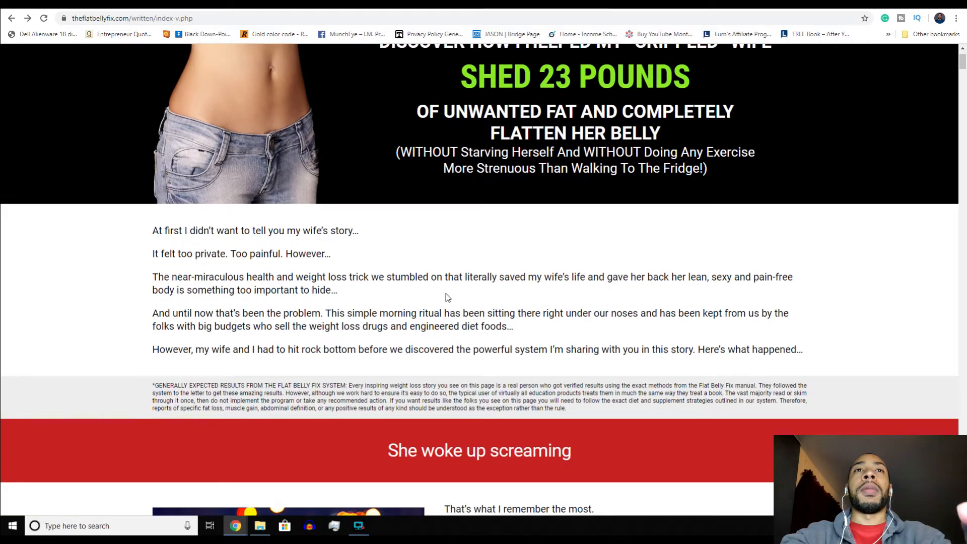
{"action": "scroll", "coordinate": [449, 297], "scroll_direction": "down", "scroll_amount": 20}
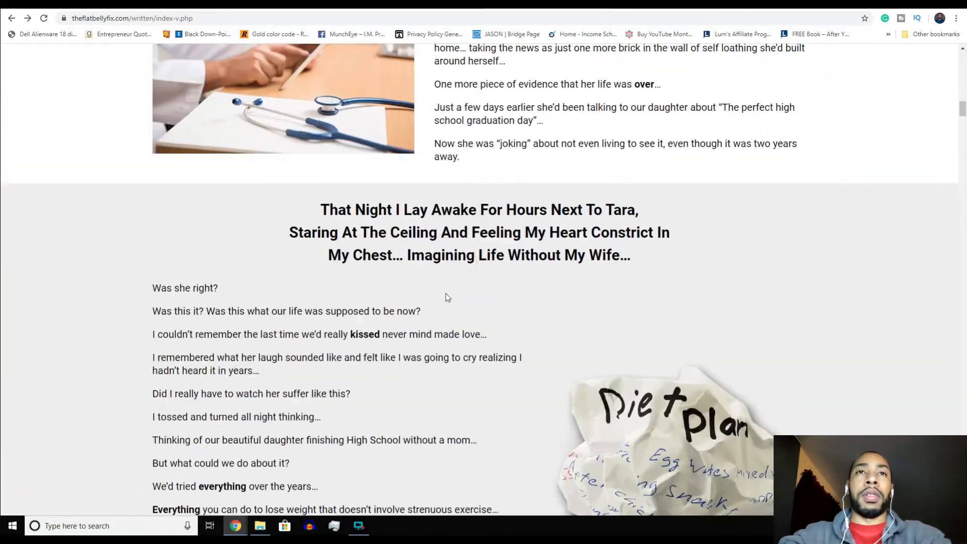
{"action": "scroll", "coordinate": [446, 298], "scroll_direction": "down", "scroll_amount": 20}
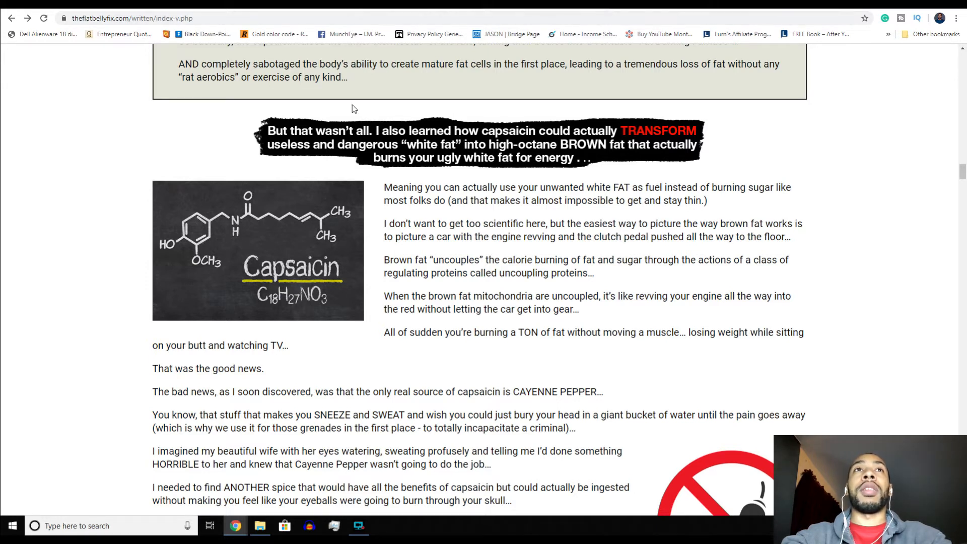
- Return to the GetResponse editor, try placing a popup form below the signup section and delete its placeholder
{"action": "left_click", "coordinate": [313, 4]}
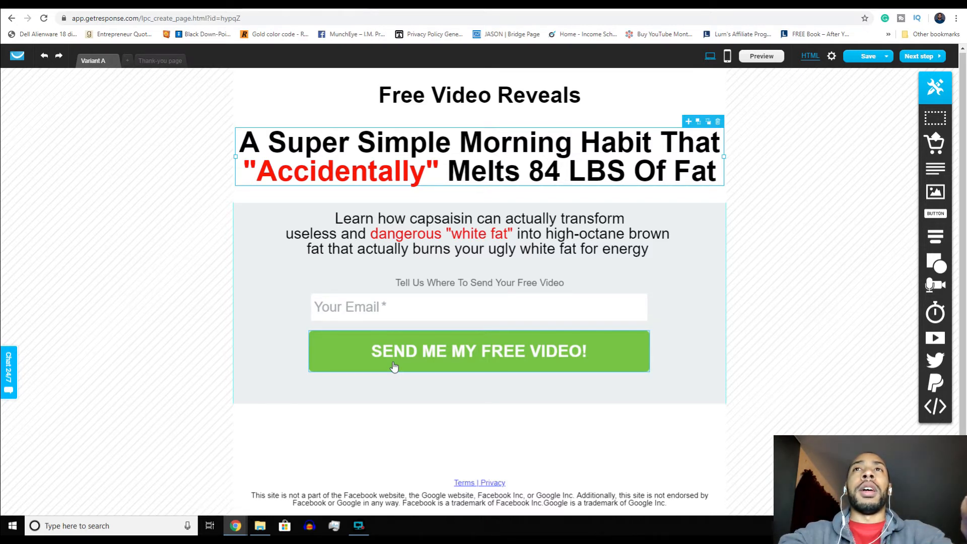
{"action": "mouse_move", "coordinate": [935, 263]}
{"action": "mouse_move", "coordinate": [922, 235]}
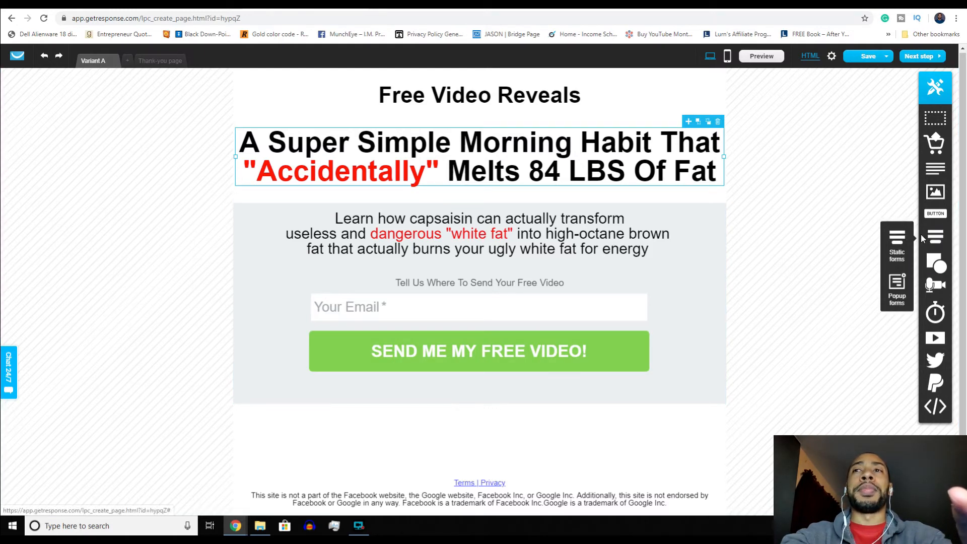
{"action": "left_click_drag", "start_coordinate": [905, 278], "coordinate": [471, 437]}
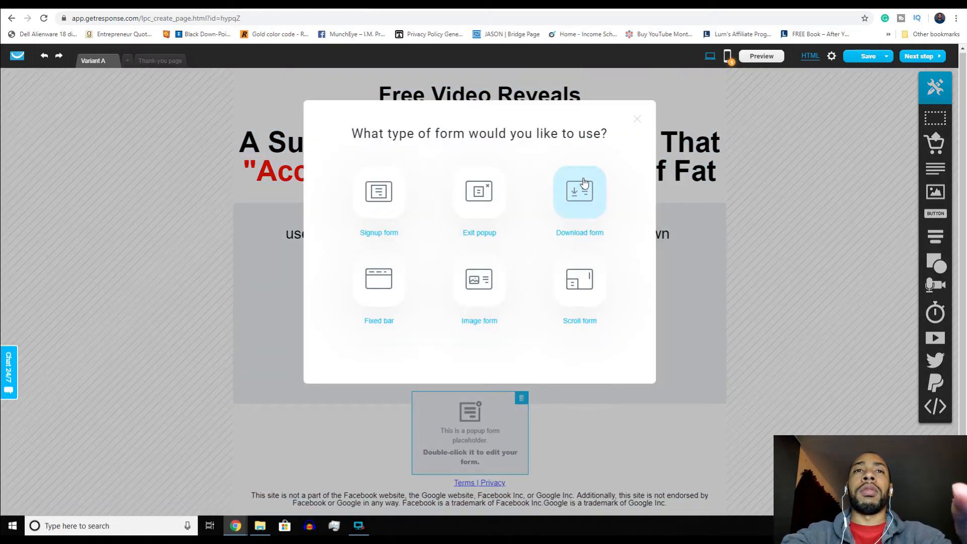
{"action": "left_click", "coordinate": [637, 121]}
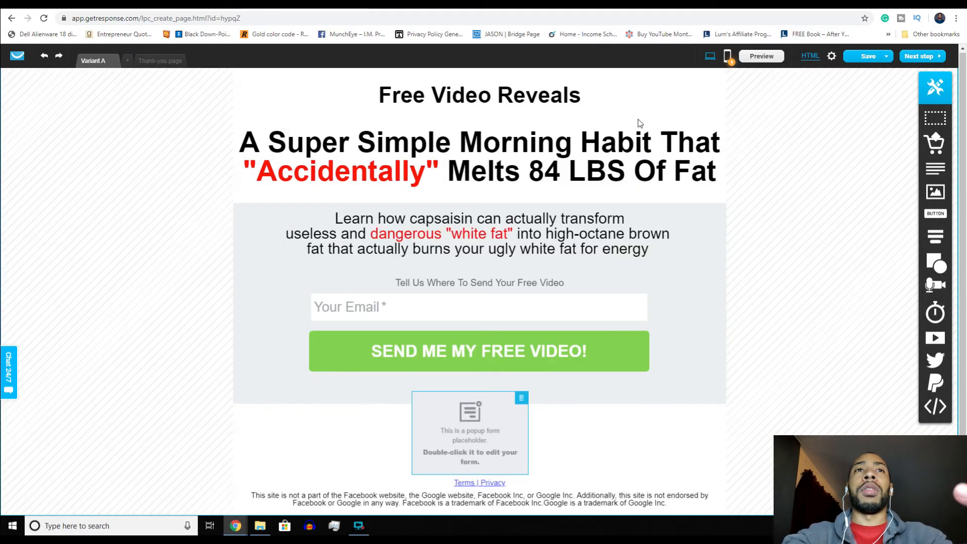
{"action": "left_click", "coordinate": [522, 400]}
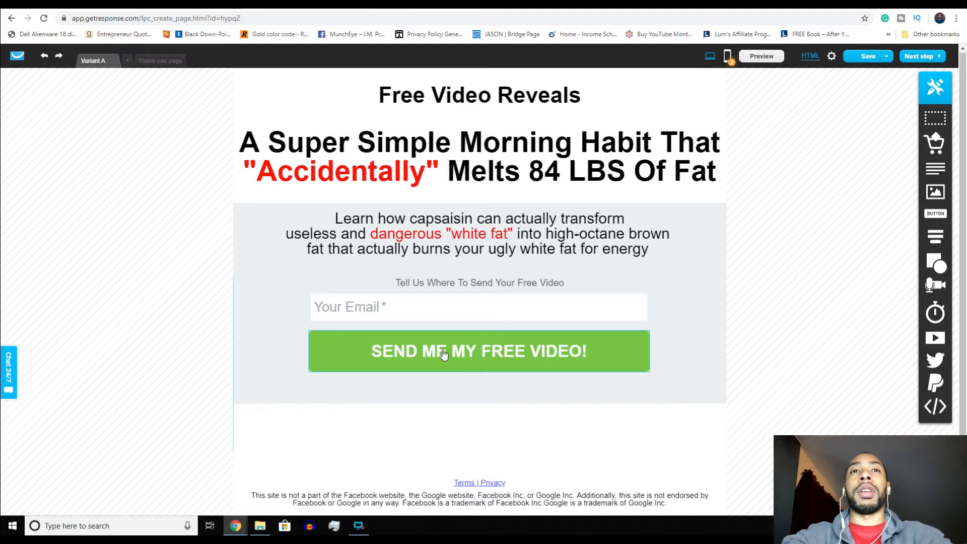
- Check the landing page in the mobile layout and return to the desktop layout
{"action": "left_click", "coordinate": [728, 57]}
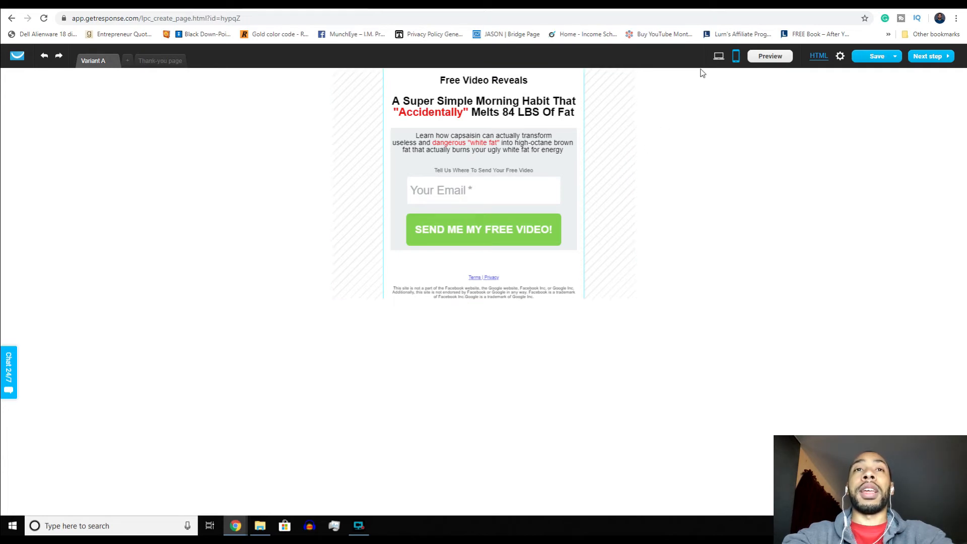
{"action": "left_click", "coordinate": [718, 56]}
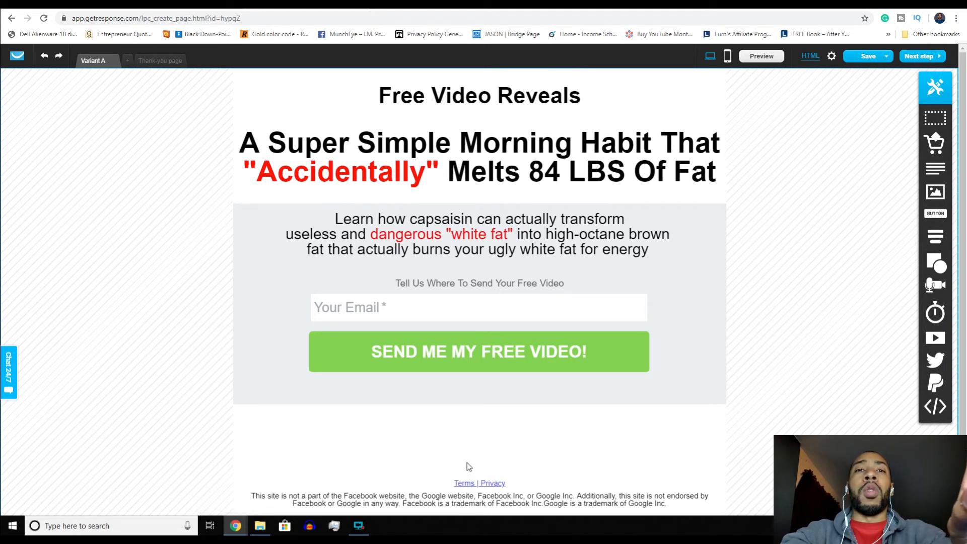
- Open the Privacy Policy from the footer of the Flat Belly Fix sales page and examine its web address
{"action": "left_click", "coordinate": [312, 5]}
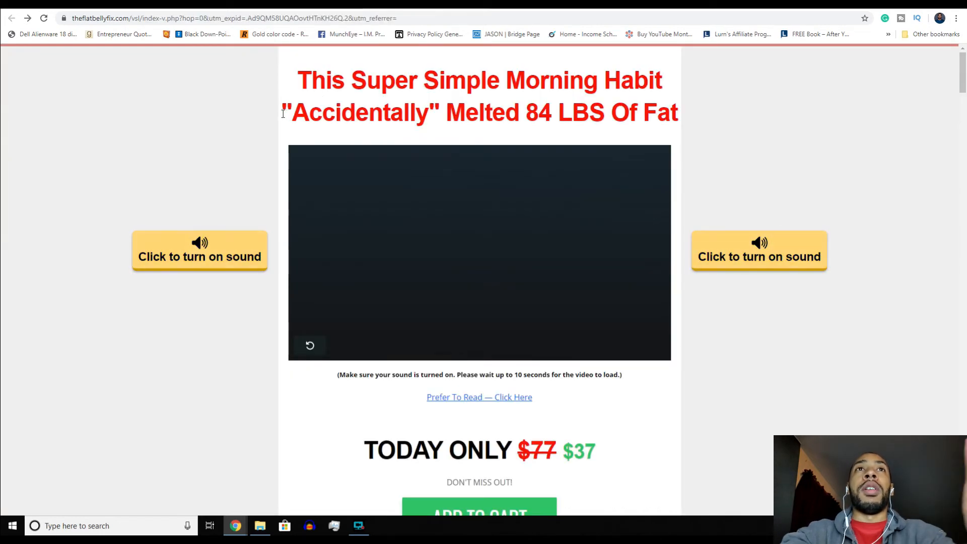
{"action": "scroll", "coordinate": [248, 106], "scroll_direction": "down", "scroll_amount": 20}
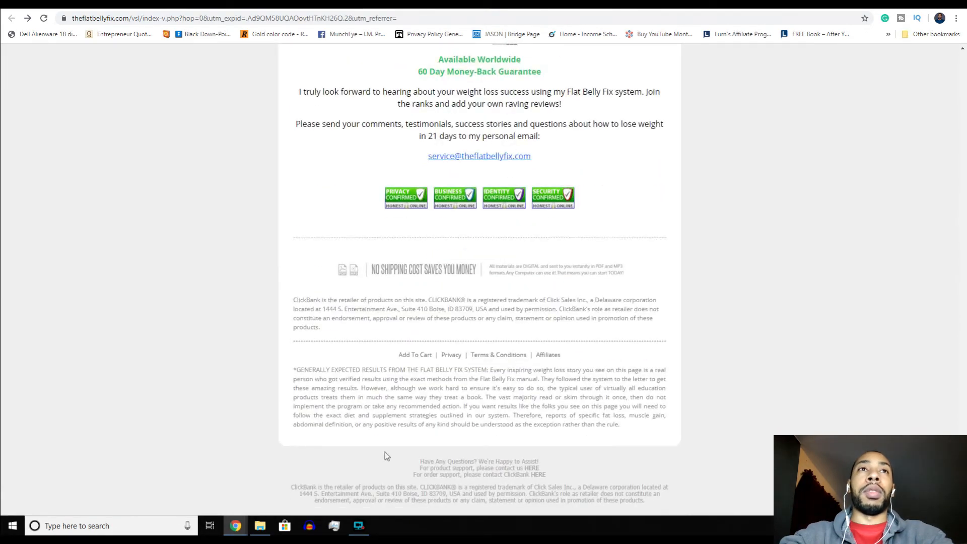
{"action": "left_click", "coordinate": [454, 357]}
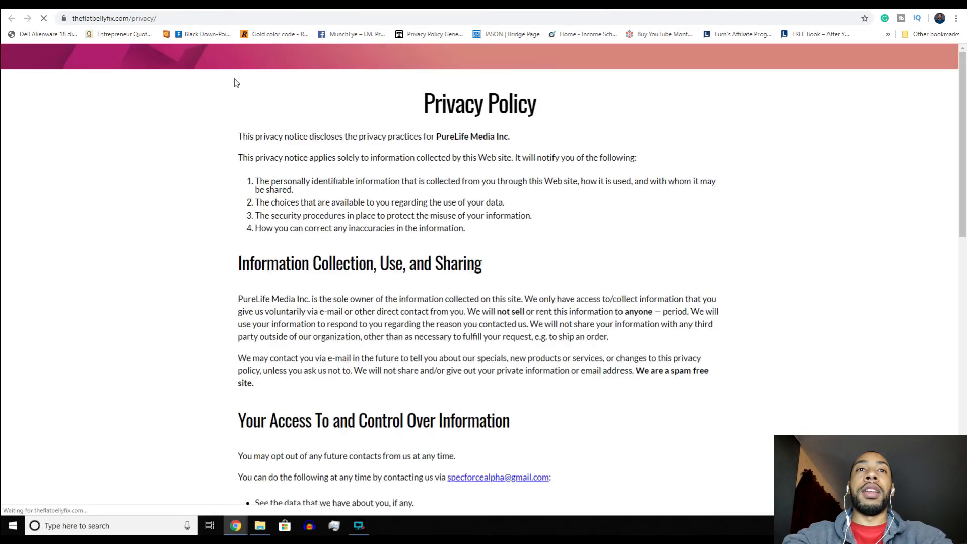
{"action": "left_click_drag", "start_coordinate": [179, 18], "coordinate": [153, 18]}
{"action": "left_click", "coordinate": [153, 18]}
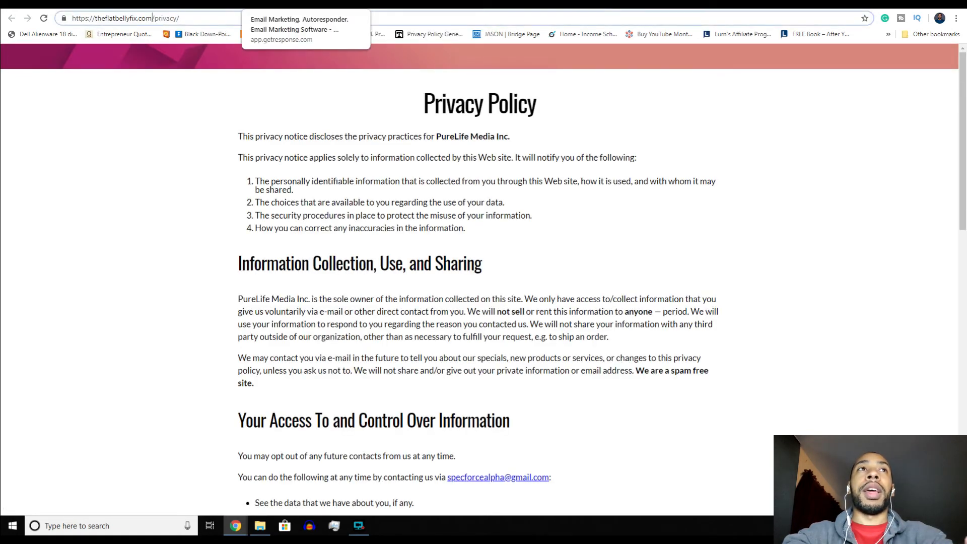
- Return to the GetResponse landing page editor and open the landing page's thank-you page
{"action": "left_click", "coordinate": [333, 6]}
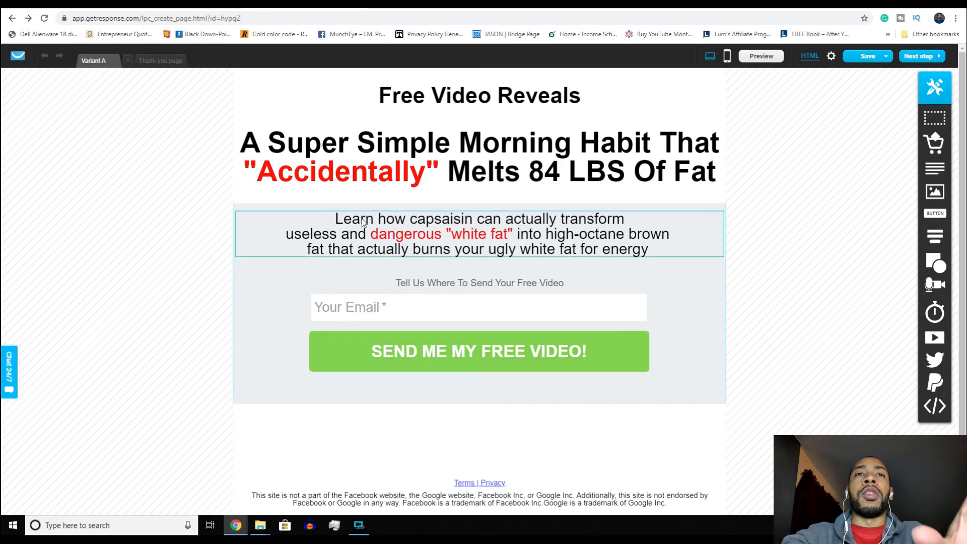
{"action": "left_click", "coordinate": [160, 61]}
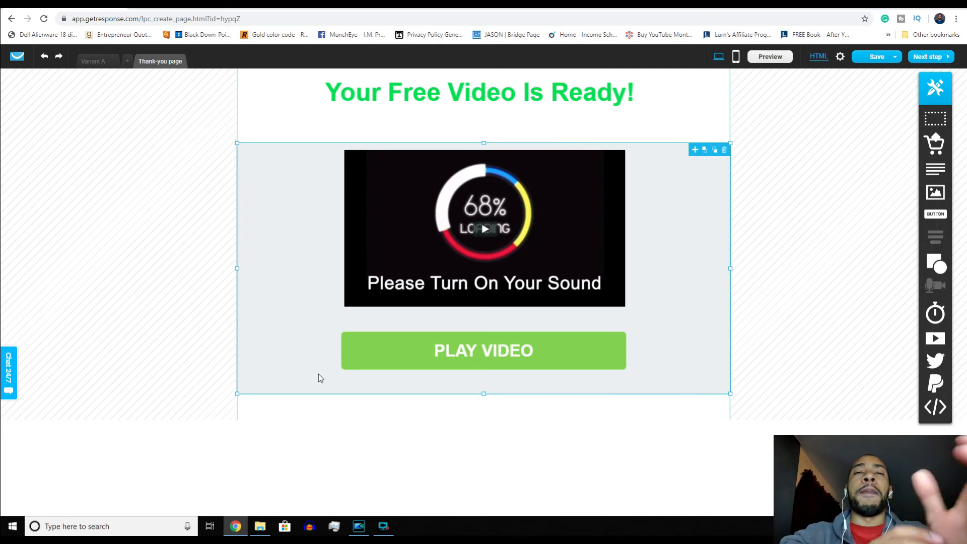
- Link the PLAY VIDEO button on the thank-you page to the copied ClickBank HopLink as a web address opening in a new window
{"action": "double_click", "coordinate": [485, 352]}
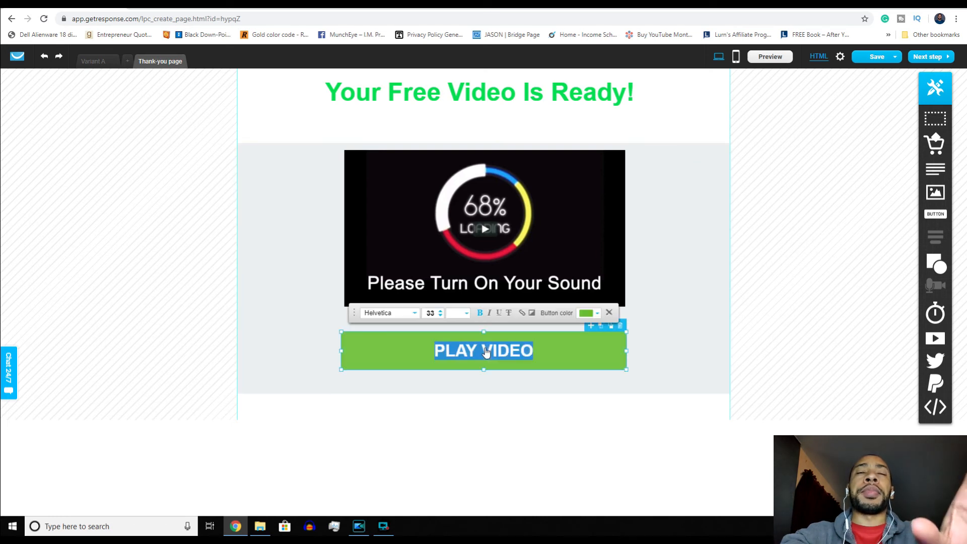
{"action": "left_click", "coordinate": [522, 314]}
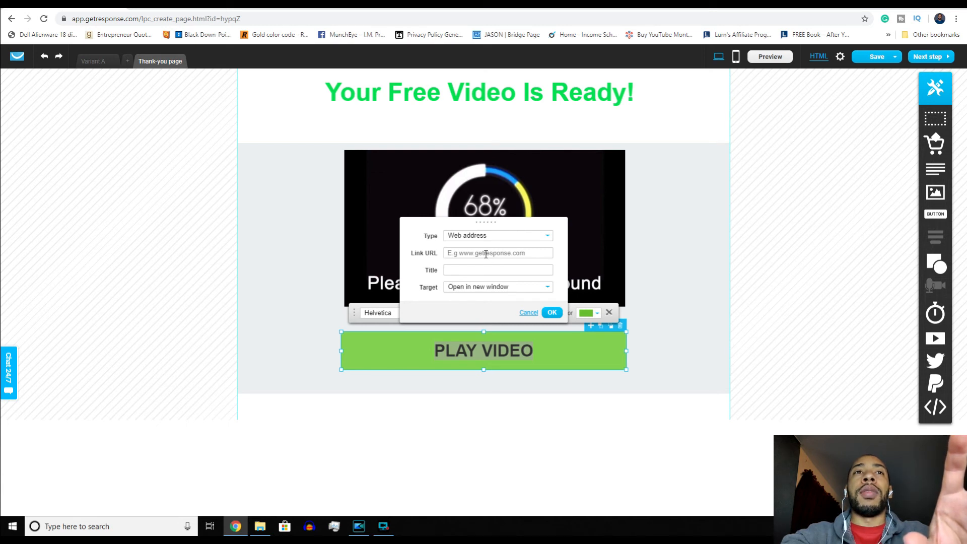
{"action": "left_click", "coordinate": [486, 253]}
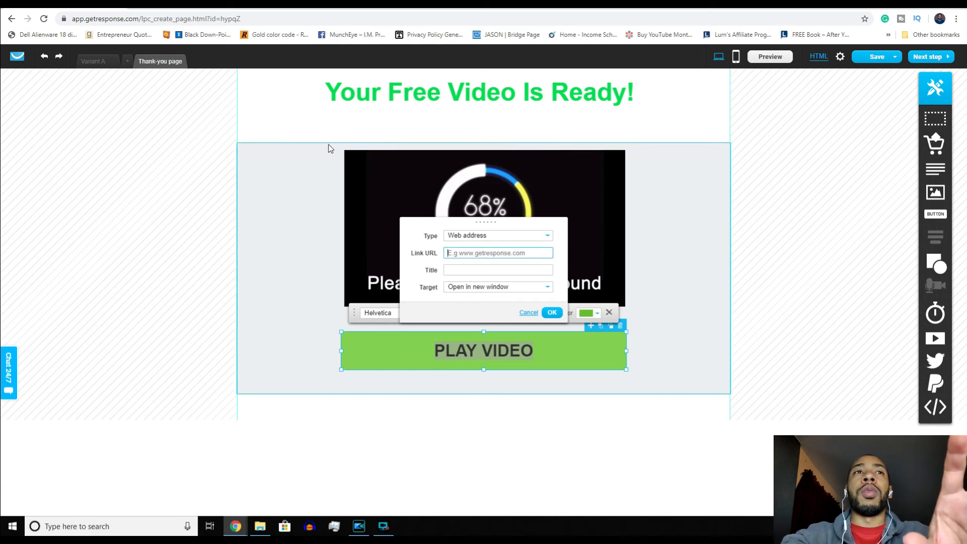
{"action": "right_click", "coordinate": [484, 254]}
{"action": "left_click", "coordinate": [506, 333]}
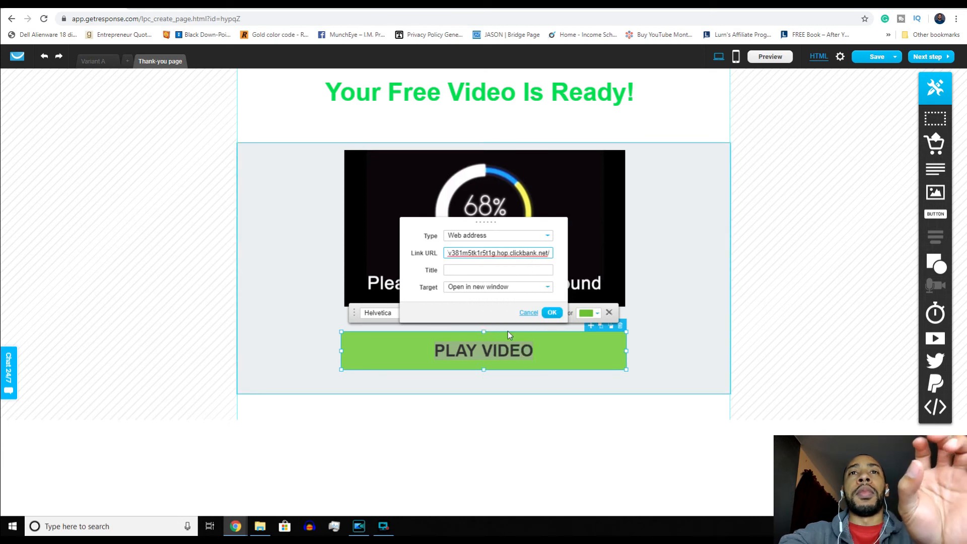
{"action": "left_click", "coordinate": [552, 313]}
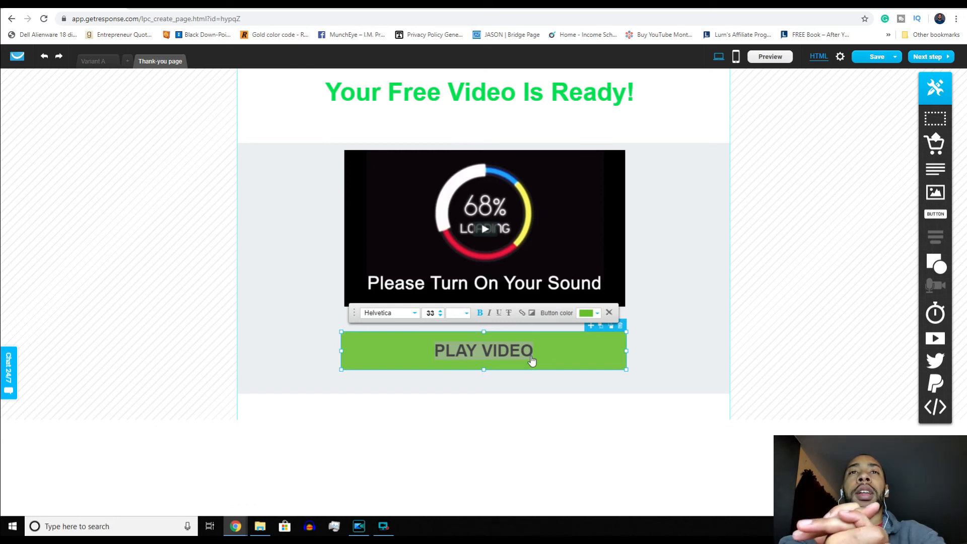
- Return to the Variant A landing page and proceed to the page settings without generating a mobile version of the thank-you page
{"action": "left_click", "coordinate": [93, 61]}
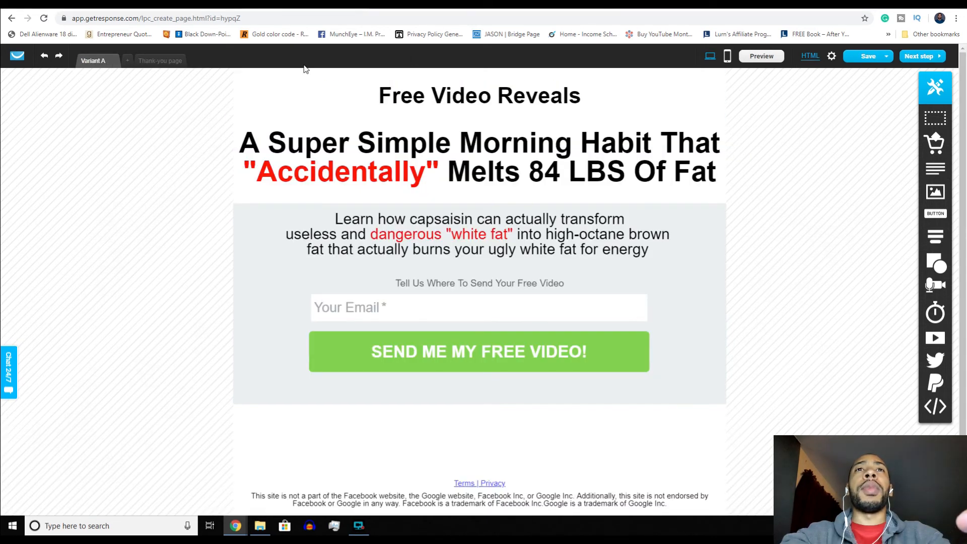
{"action": "left_click", "coordinate": [912, 58]}
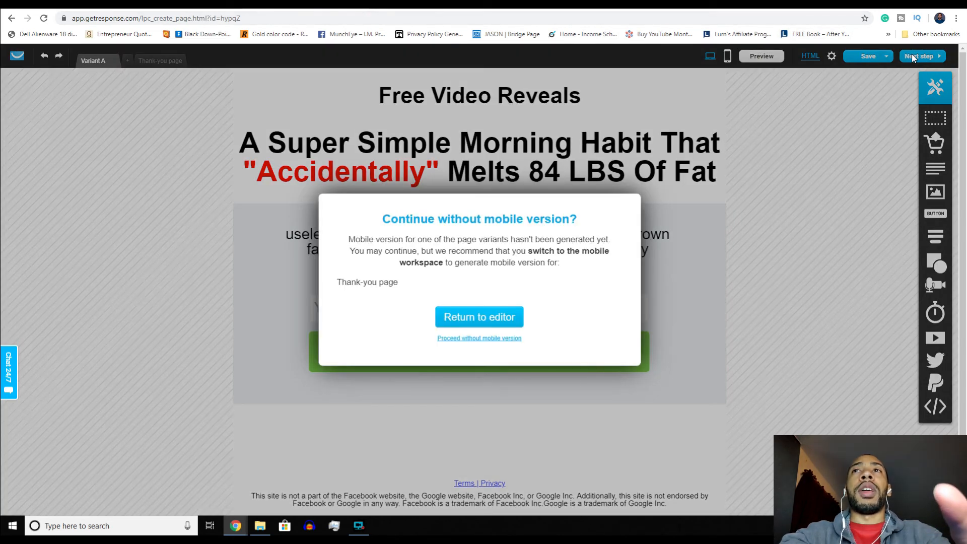
{"action": "left_click", "coordinate": [475, 339]}
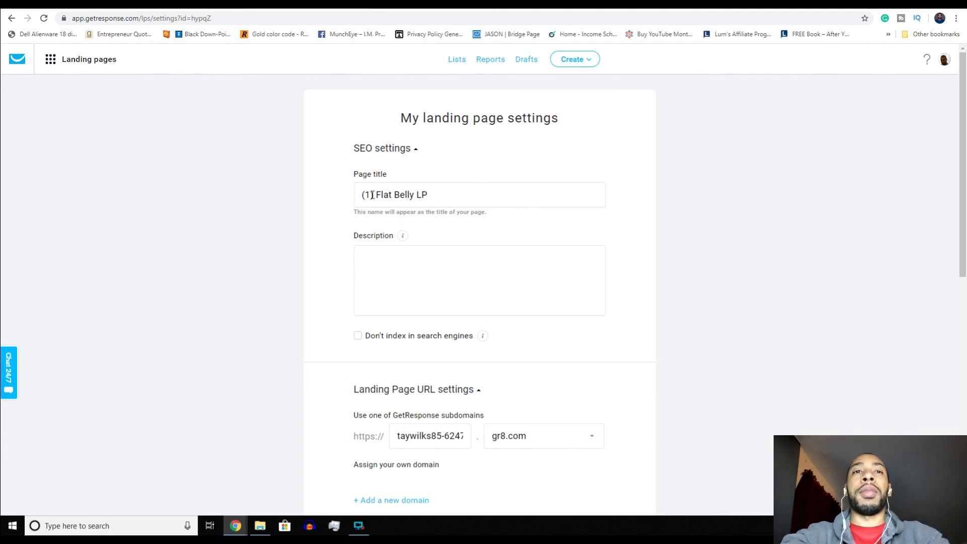
- Review the landing page settings, including the page title, description, URL subdomain, subscription list, autoresponder cycle day and thank-you page option
{"action": "left_click_drag", "start_coordinate": [373, 195], "coordinate": [362, 195]}
{"action": "mouse_move", "coordinate": [402, 236]}
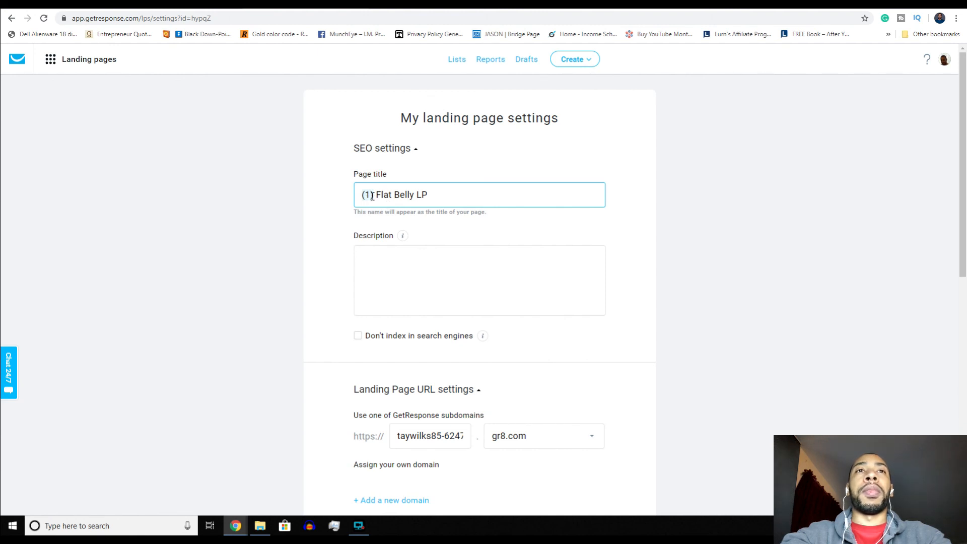
{"action": "scroll", "coordinate": [446, 283], "scroll_direction": "down", "scroll_amount": 3}
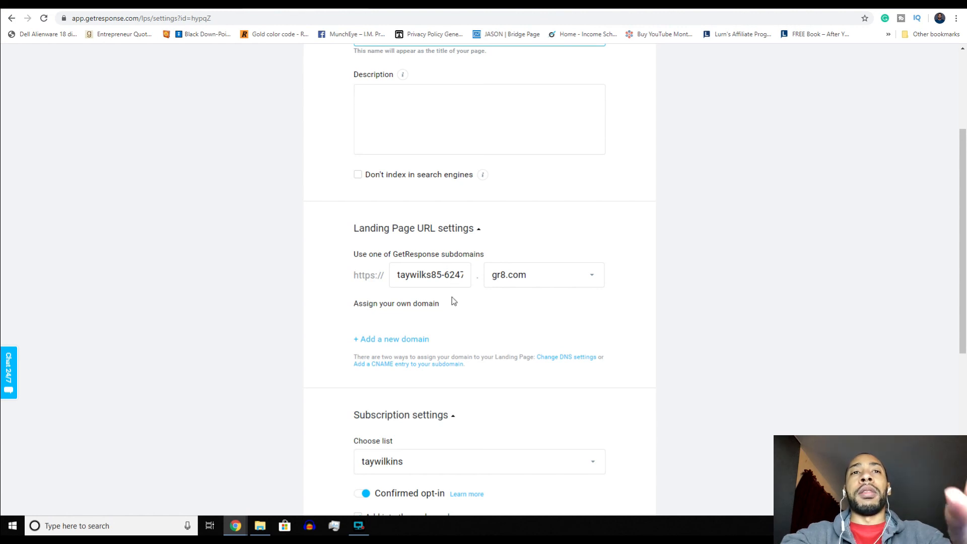
{"action": "scroll", "coordinate": [397, 355], "scroll_direction": "down", "scroll_amount": 1}
{"action": "scroll", "coordinate": [397, 352], "scroll_direction": "up", "scroll_amount": 4}
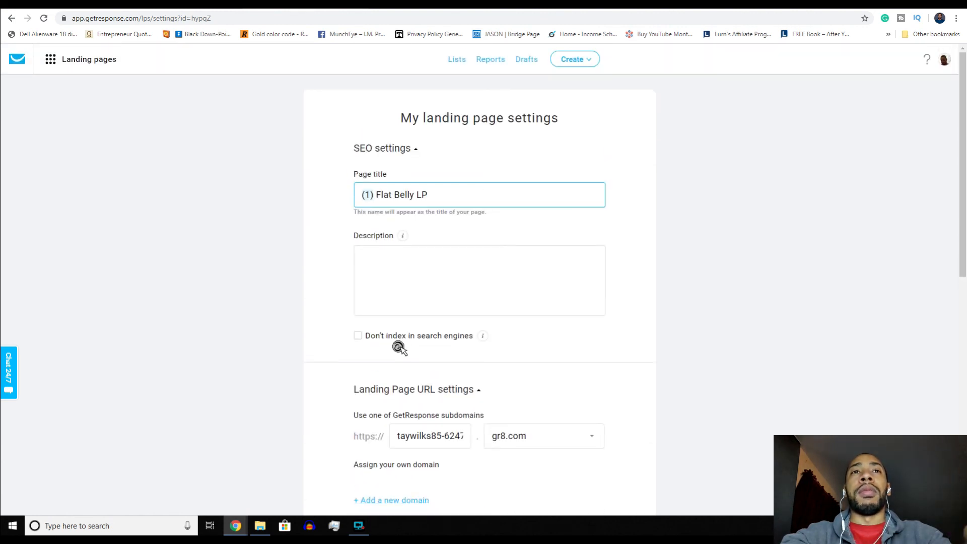
{"action": "scroll", "coordinate": [347, 403], "scroll_direction": "down", "scroll_amount": 4}
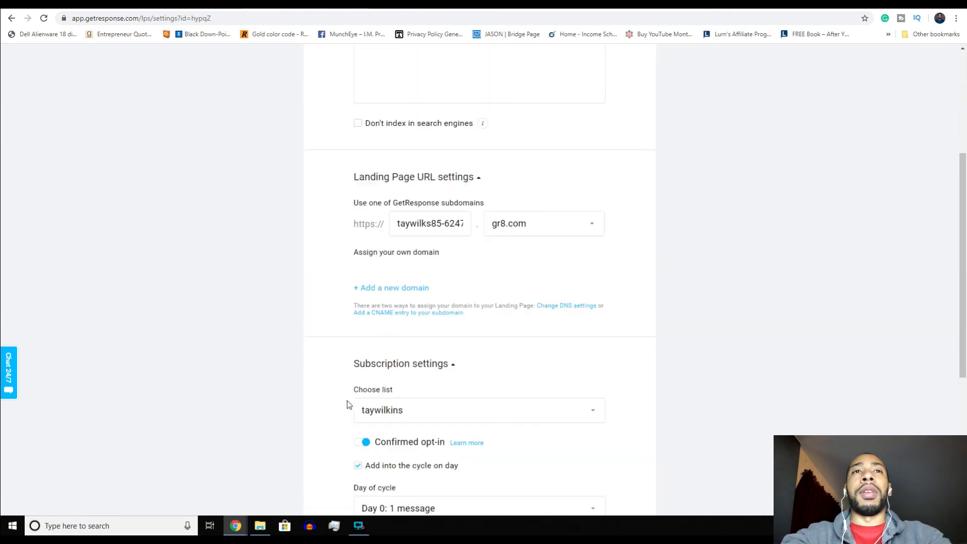
{"action": "scroll", "coordinate": [347, 400], "scroll_direction": "down", "scroll_amount": 5}
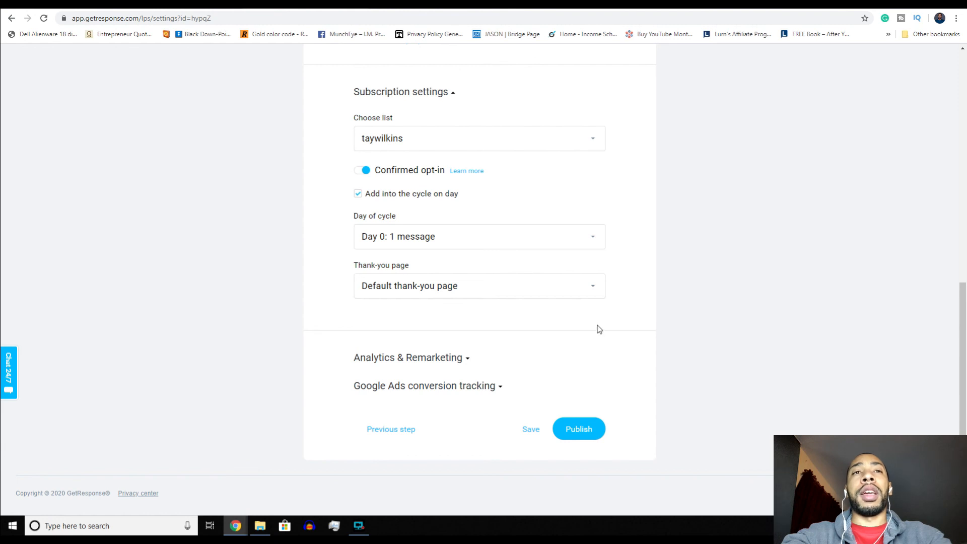
{"action": "scroll", "coordinate": [563, 300], "scroll_direction": "up", "scroll_amount": 7}
{"action": "scroll", "coordinate": [565, 301], "scroll_direction": "up", "scroll_amount": 3}
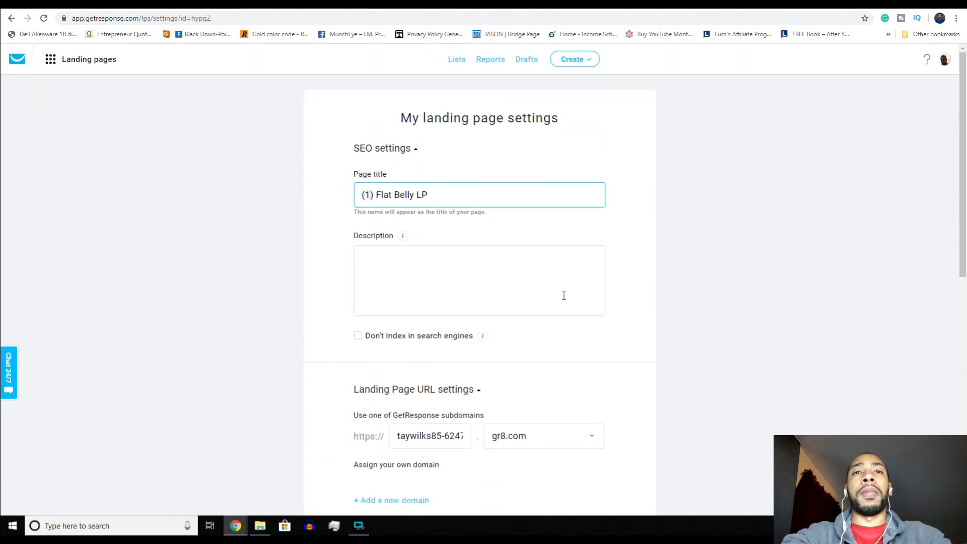